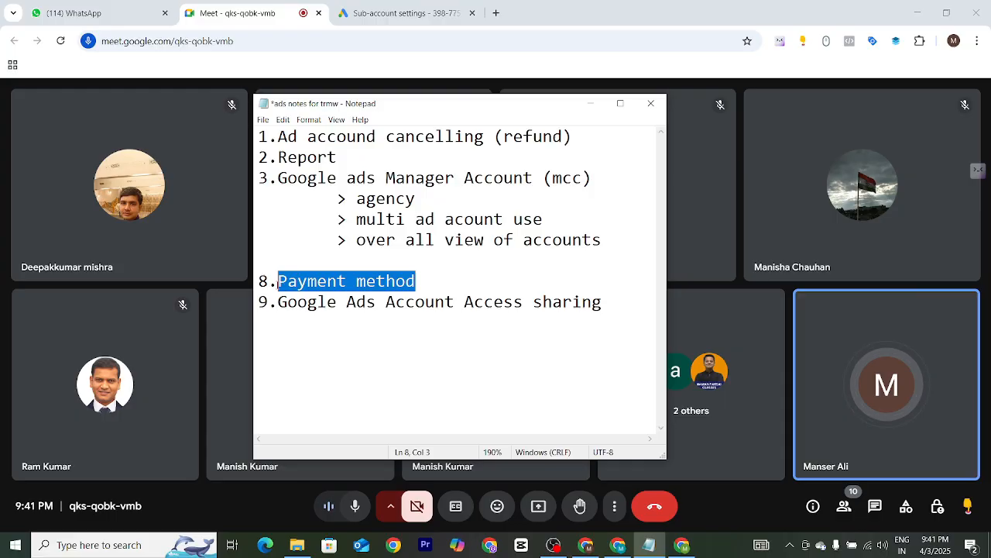
Add an indented line reading "how to create 2nd pay" beneath "8.Payment method" in the notes.
click(443, 284)
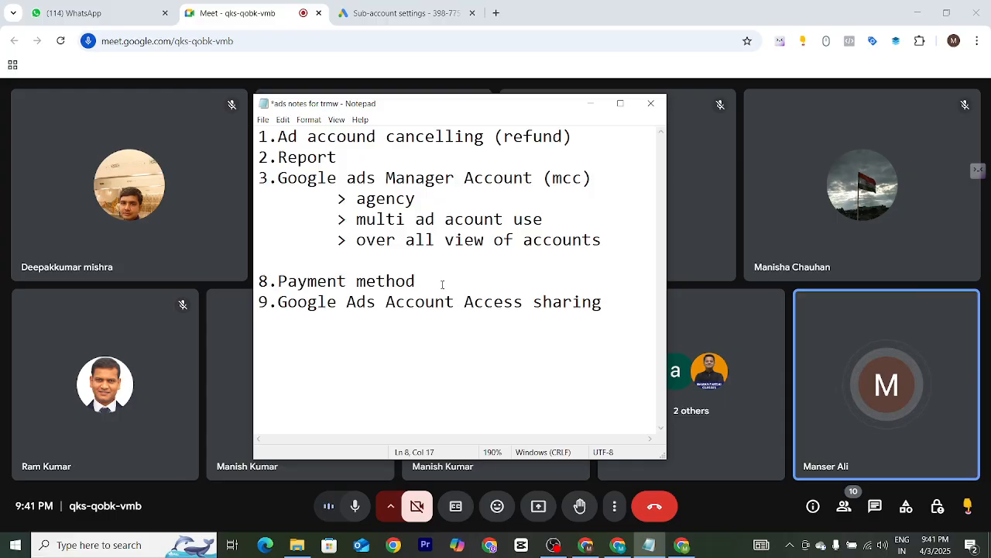
key(Return)
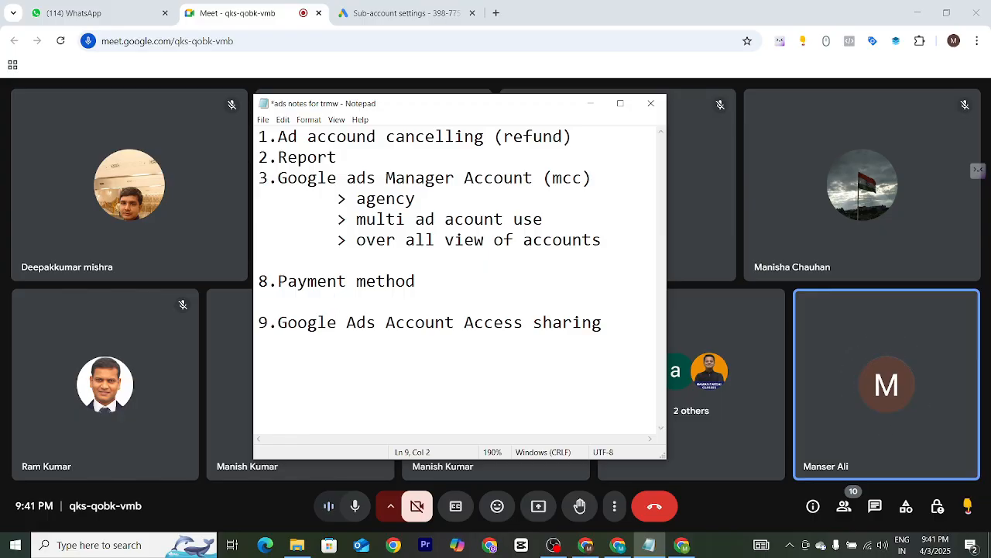
text(ow to)
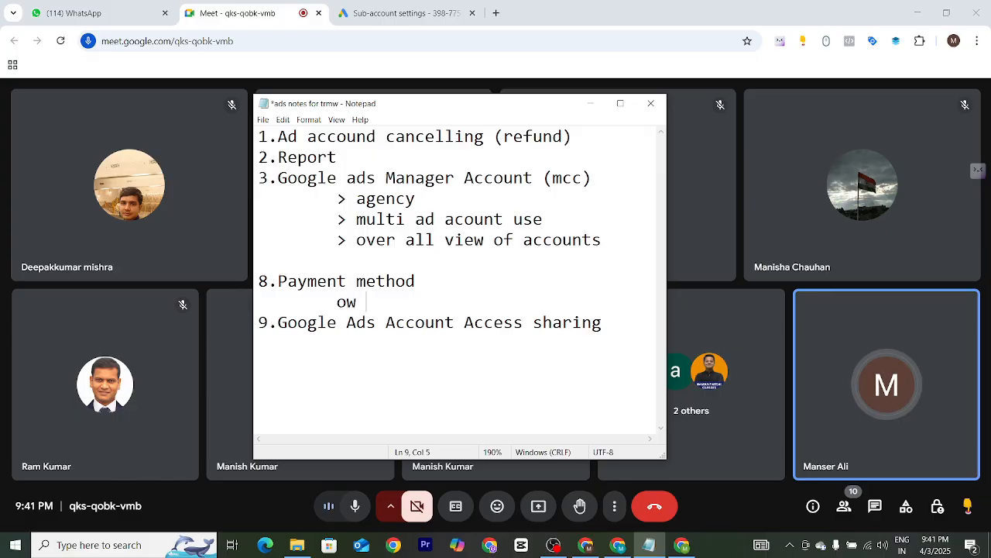
key(BackSpace)
key(BackSpace)
key(BackSpace)
key(BackSpace)
key(BackSpace)
text(how t)
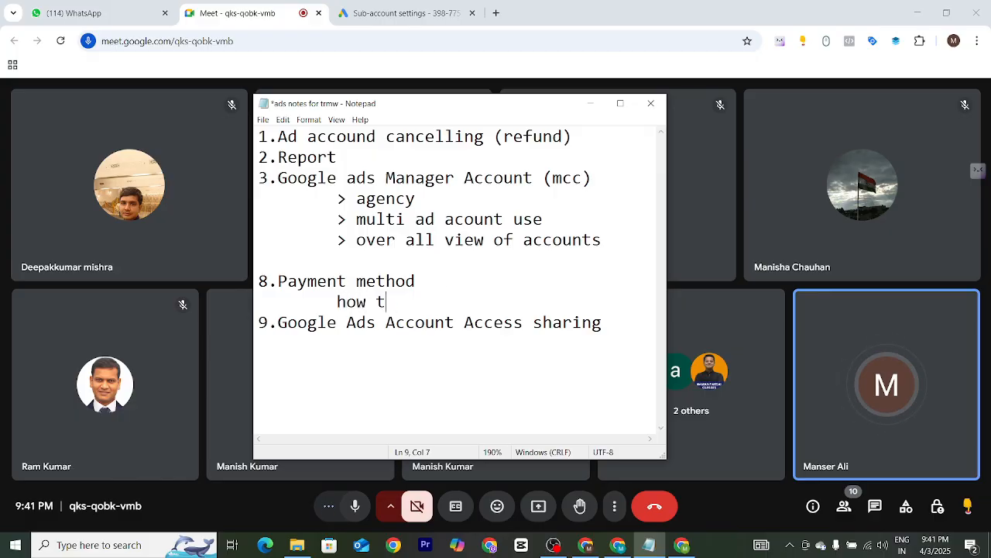
text(o create 2nd mo)
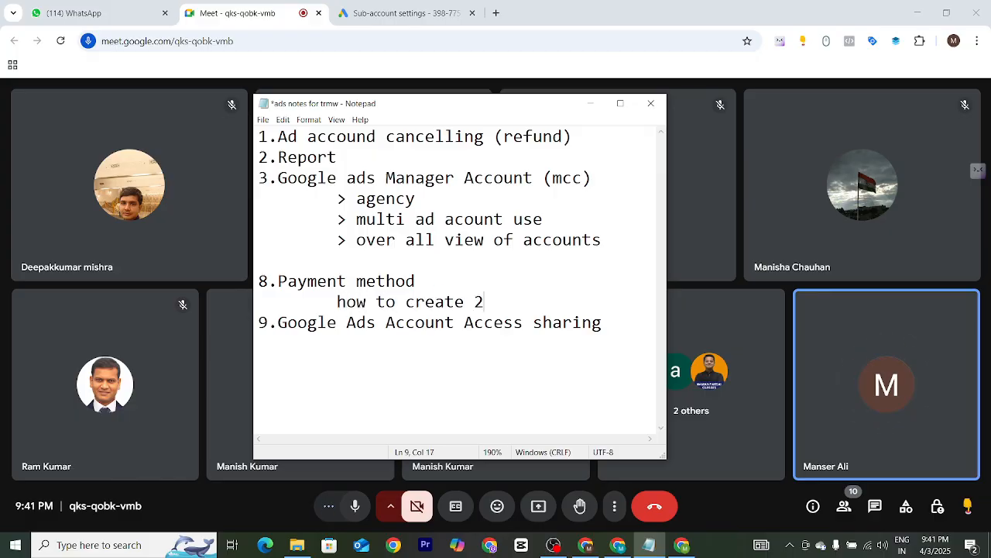
key(BackSpace)
key(BackSpace)
text(payment)
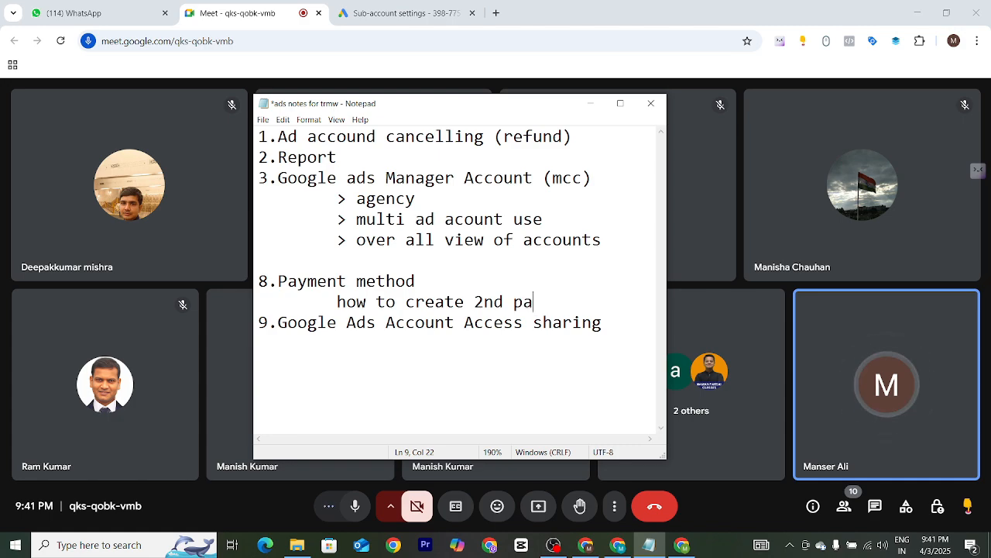
key(BackSpace)
key(BackSpace)
key(BackSpace)
key(BackSpace)
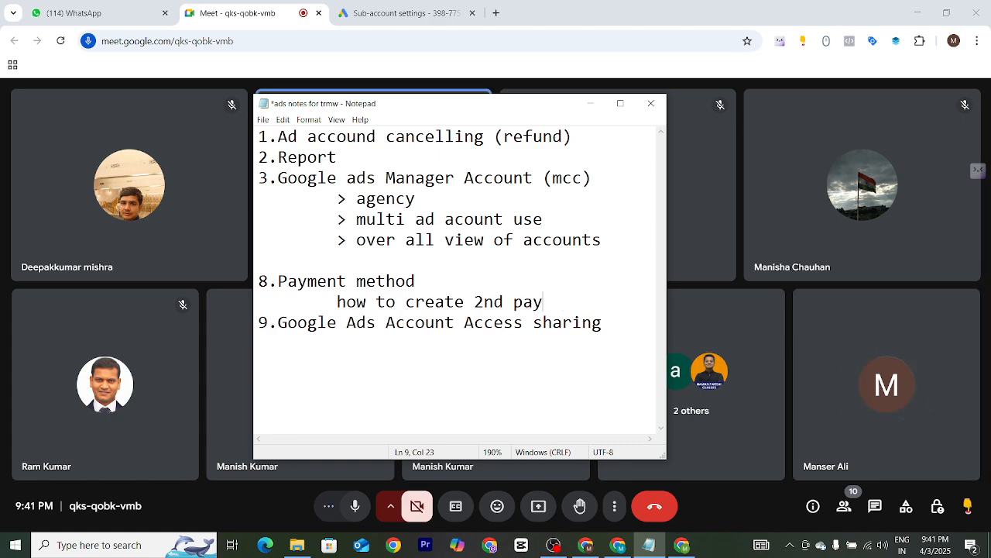
Share the entire screen in the Google Meet call.
click(536, 505)
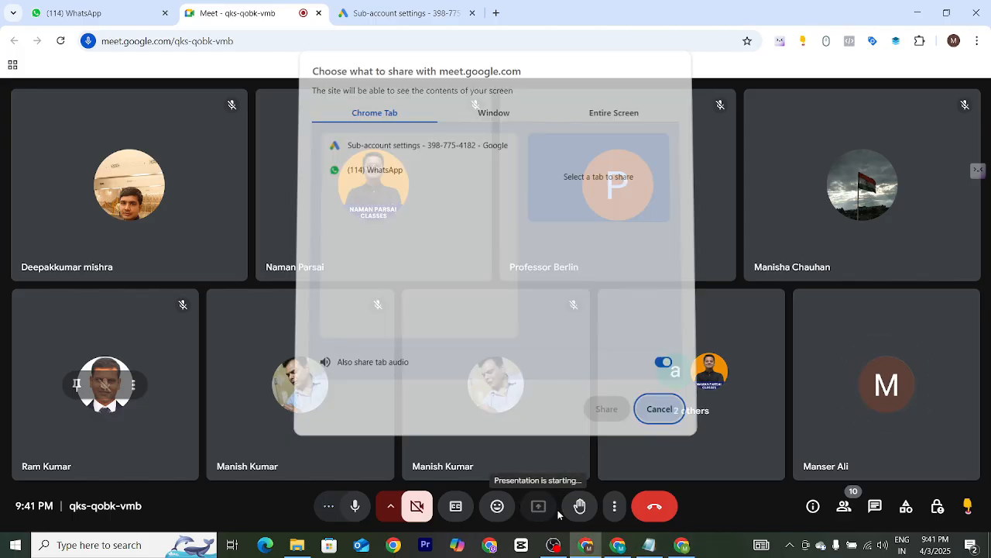
click(612, 116)
click(416, 190)
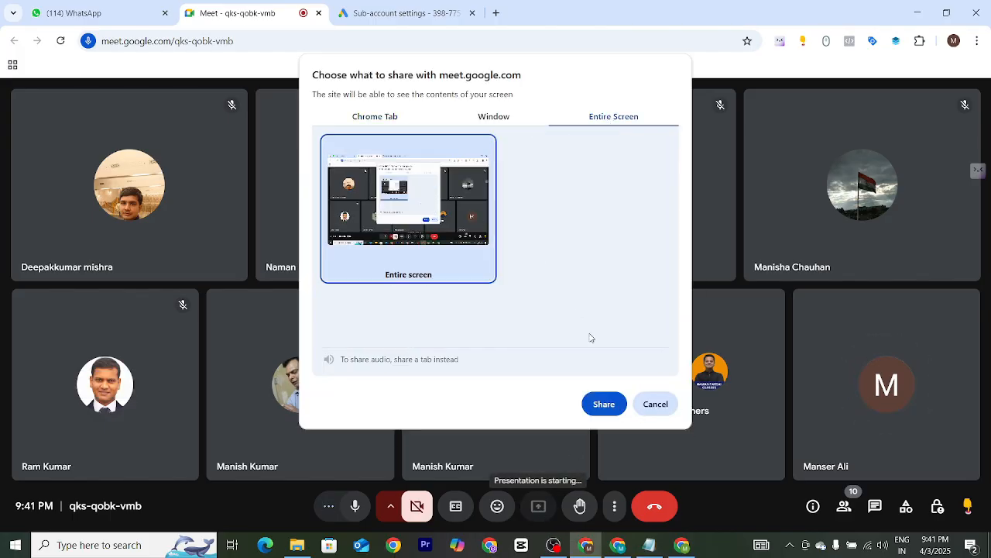
click(603, 404)
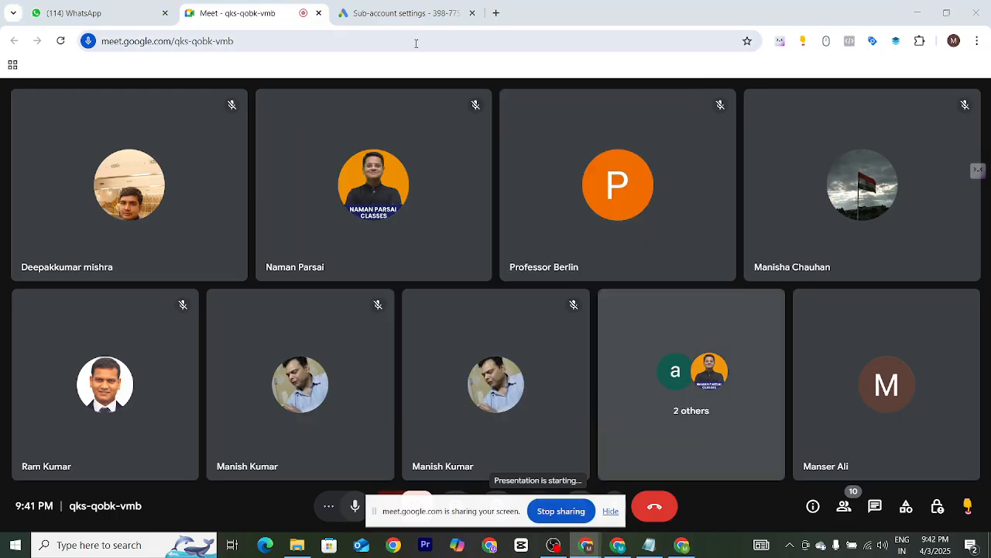
Switch back to the Notepad notes and complete the sub-point as ">how to create 2nd payment method".
click(647, 548)
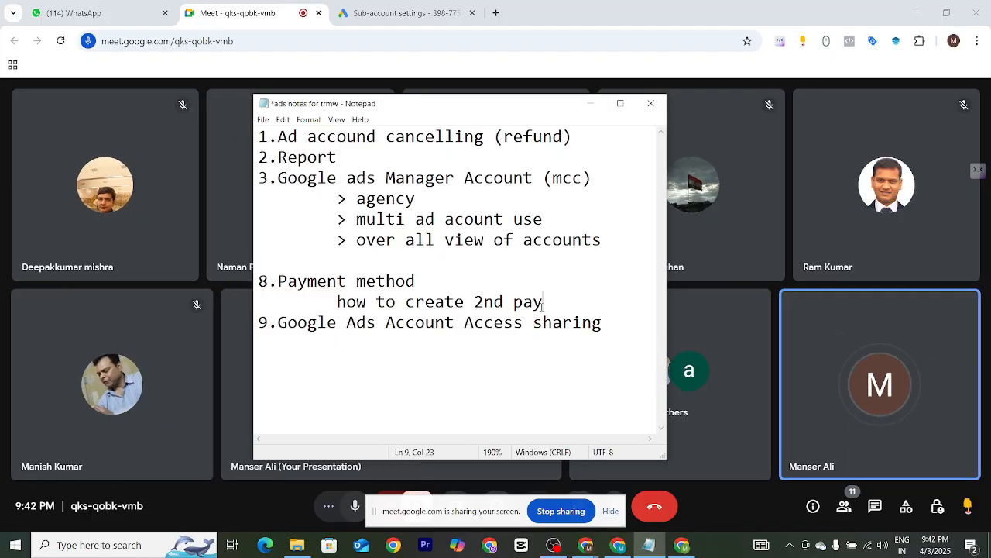
text(ment )
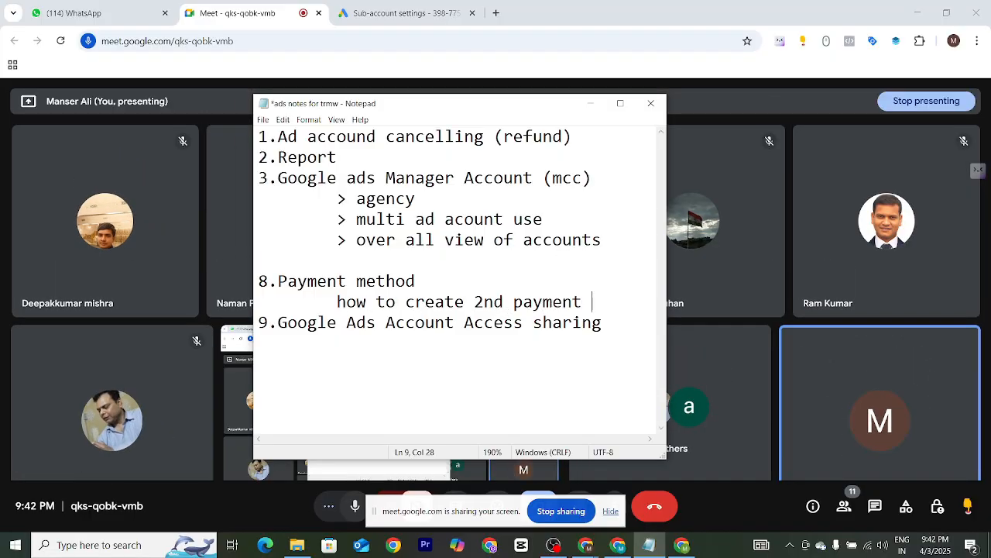
text(method)
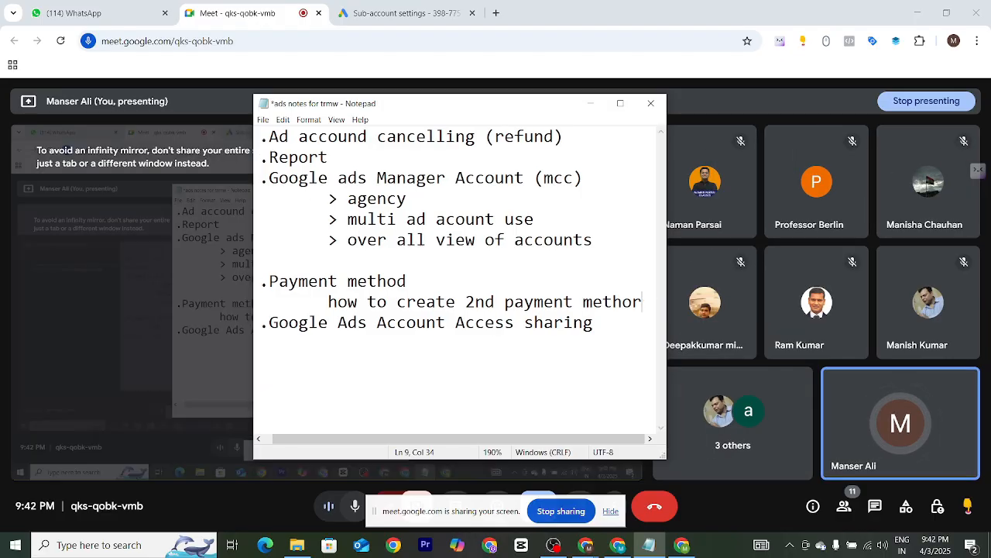
click(328, 301)
text(>)
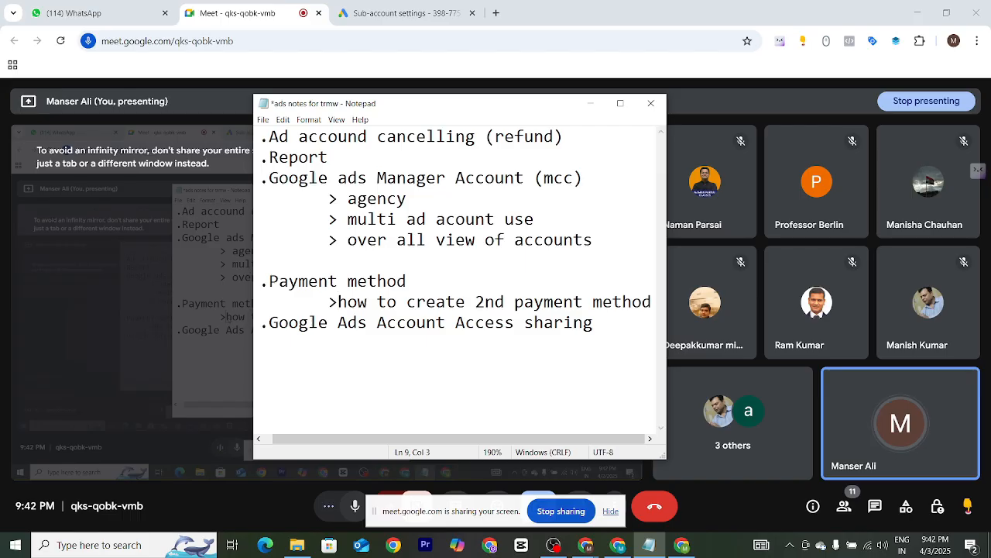
Add a second sub-point ">for the first time how to ad payment method" under the Payment method item.
key(ctrl+minus)
key(ctrl+minus)
key(ctrl+minus)
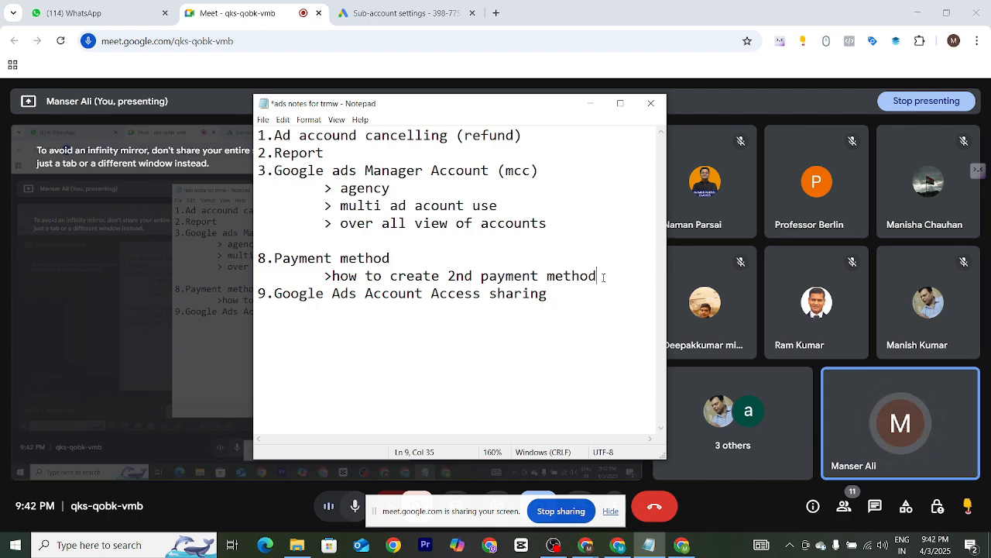
key(Return)
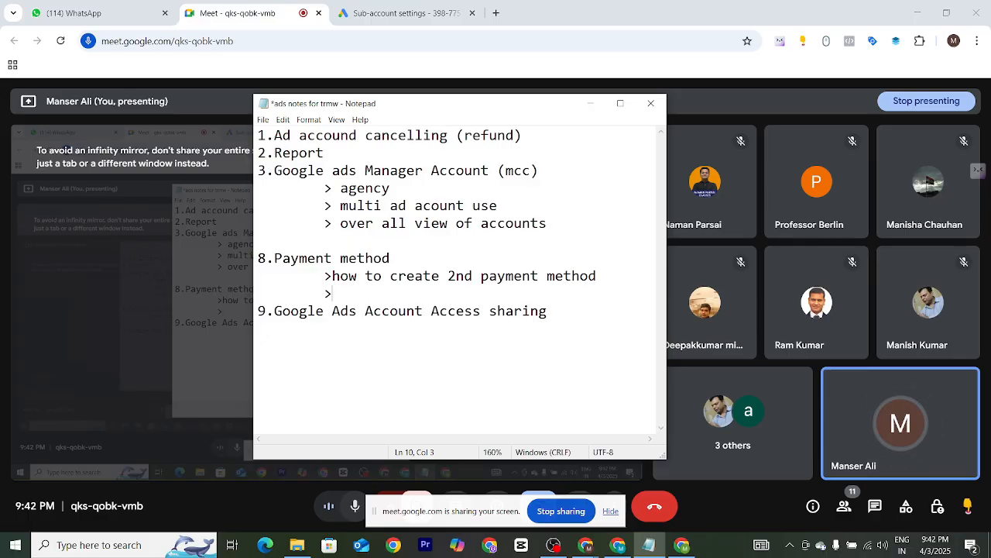
text(>)
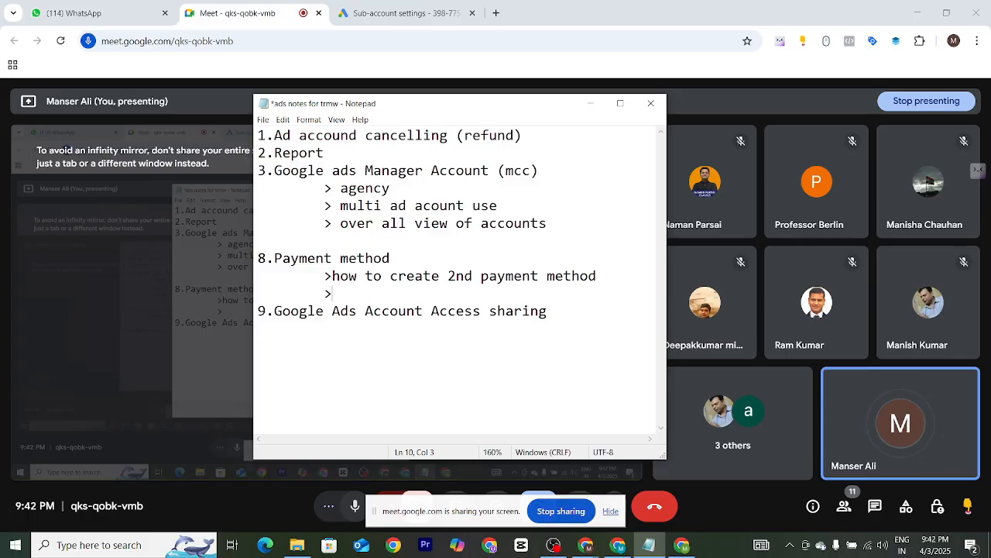
text(for the first)
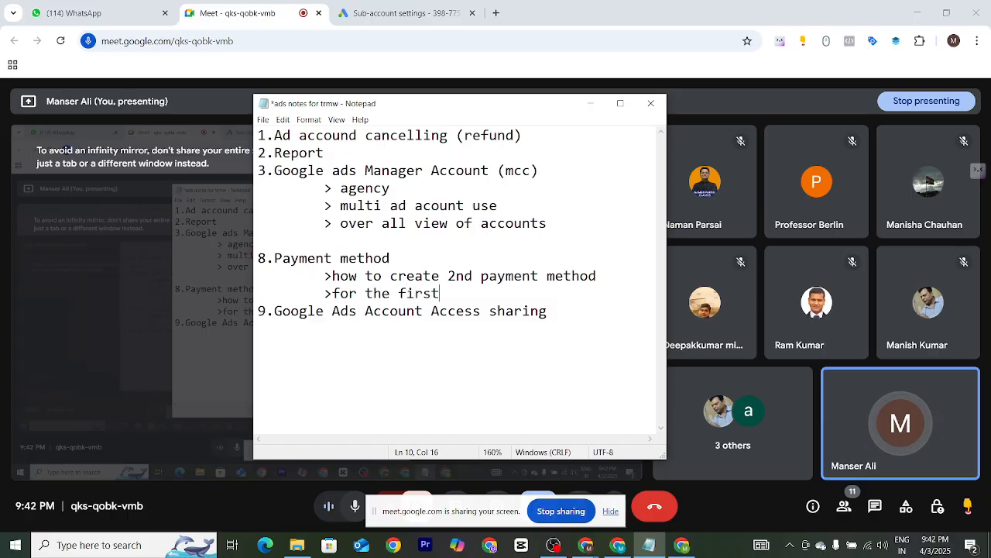
text( time how to d)
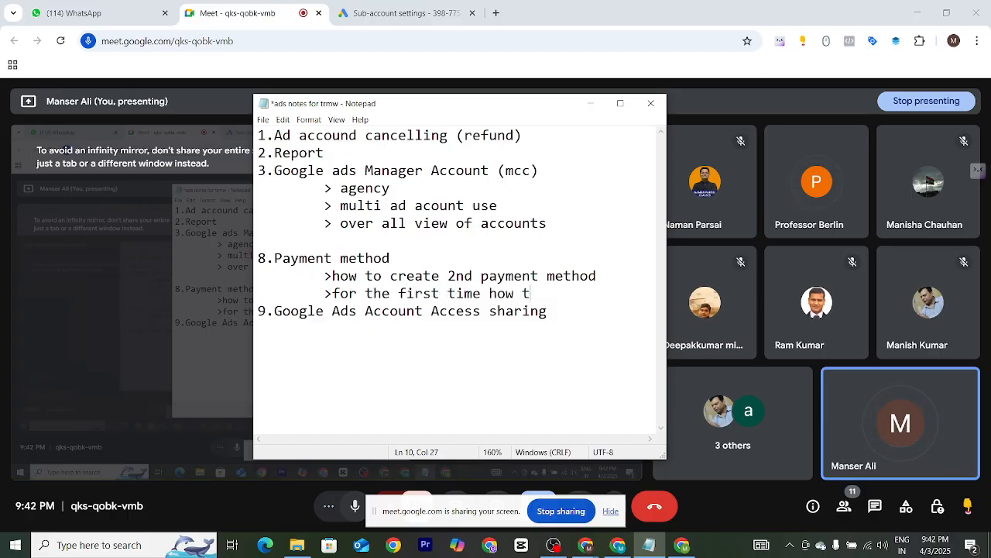
key(BackSpace)
key(BackSpace)
text(a)
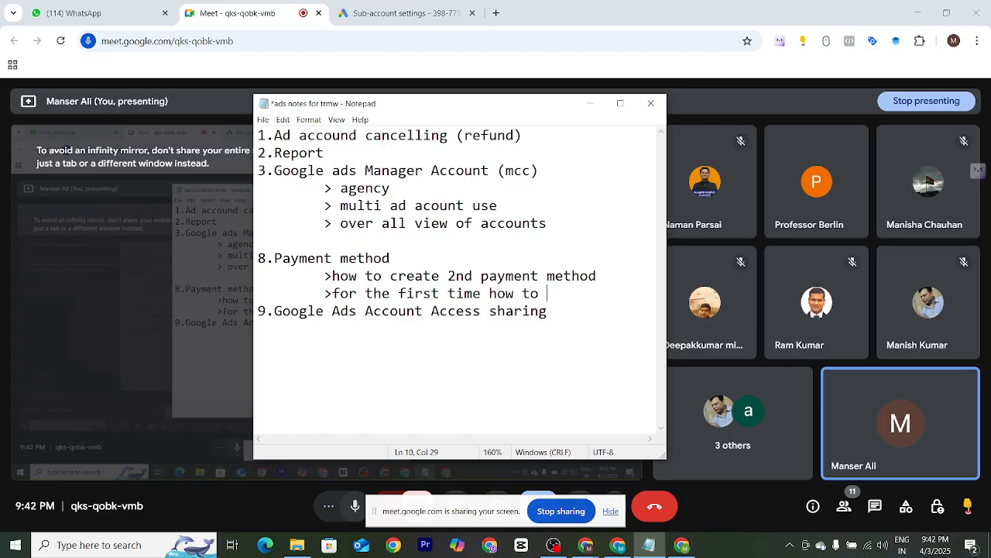
text(ad payment )
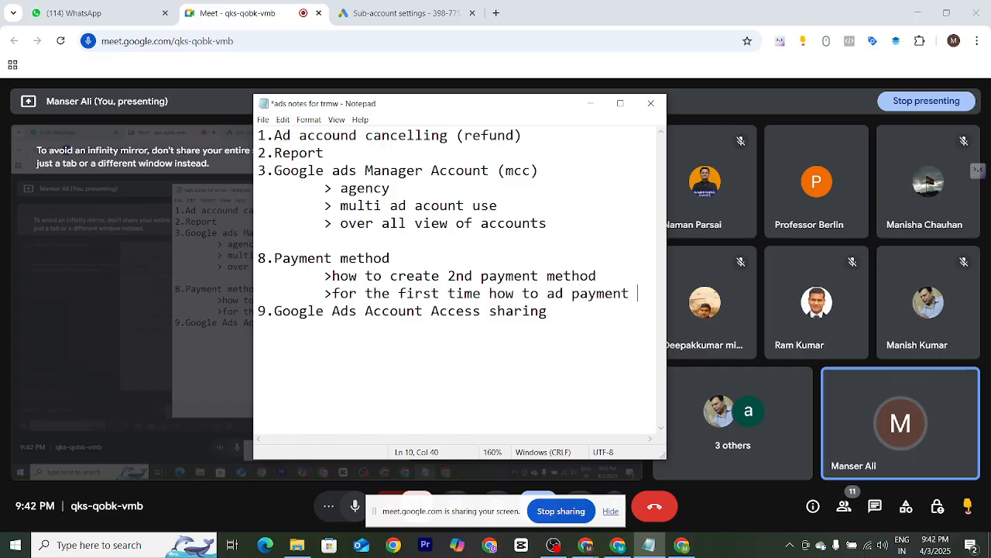
text(method)
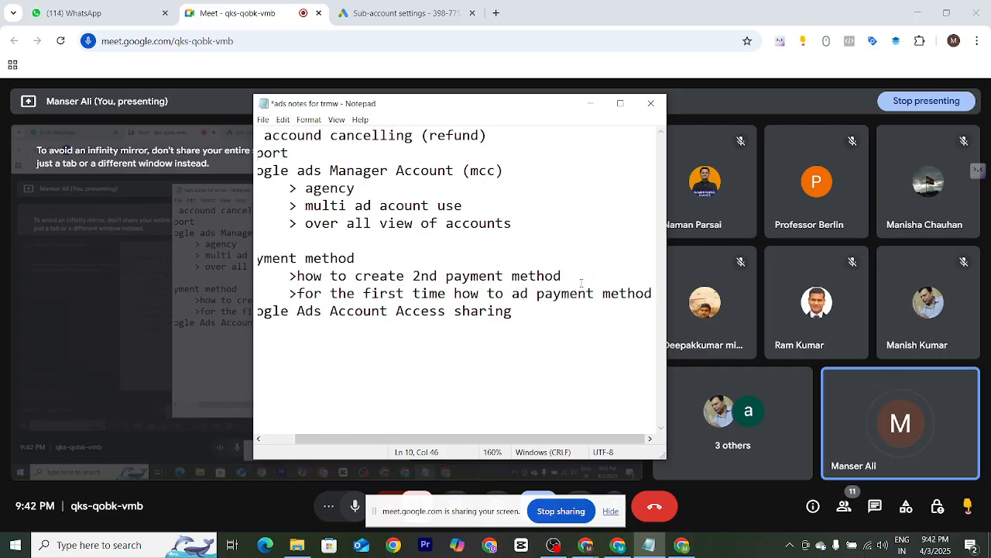
Highlight the sub-point ">how to create 2nd payment method" in the notes.
scroll(492, 253, down, 1)
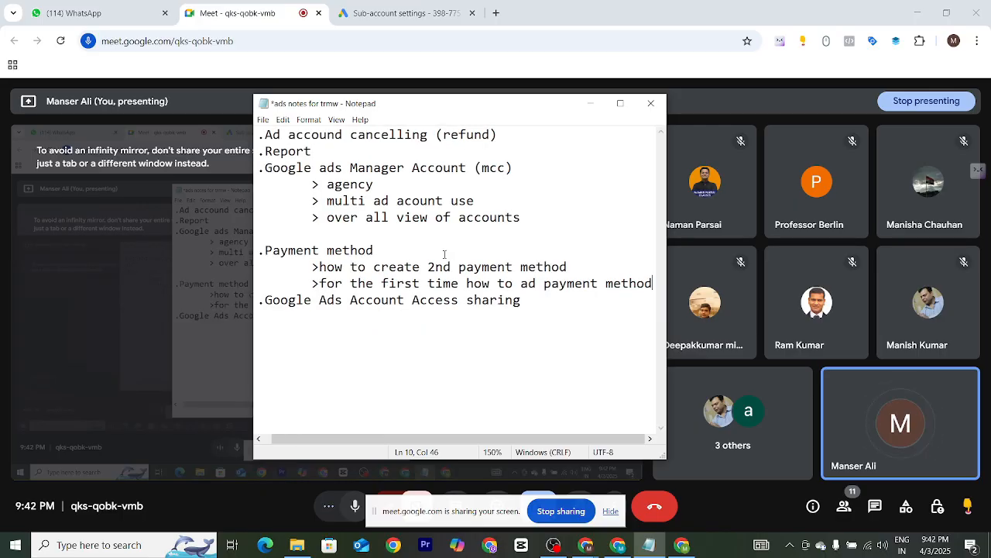
scroll(444, 255, down, 1)
drag(313, 254, 542, 285)
click(618, 271)
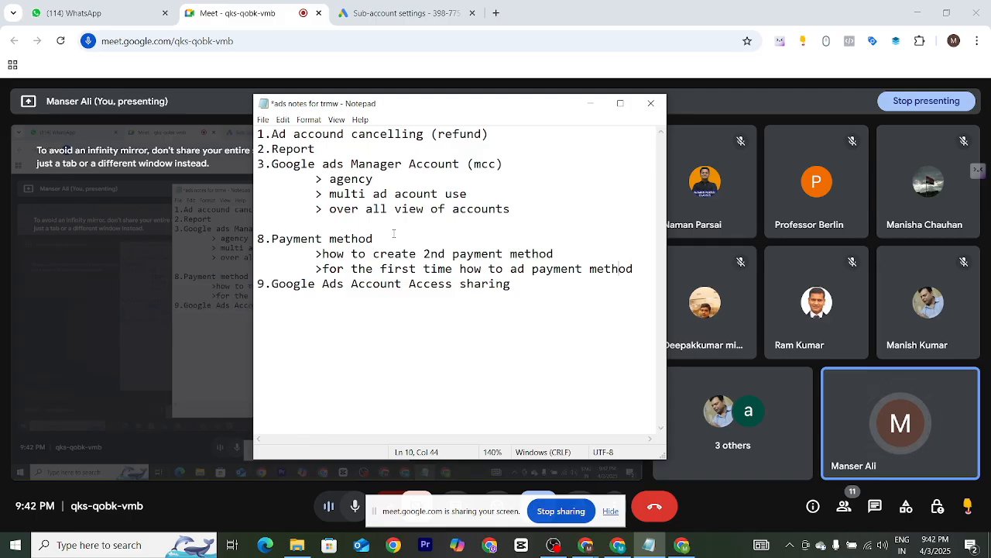
drag(313, 254, 571, 246)
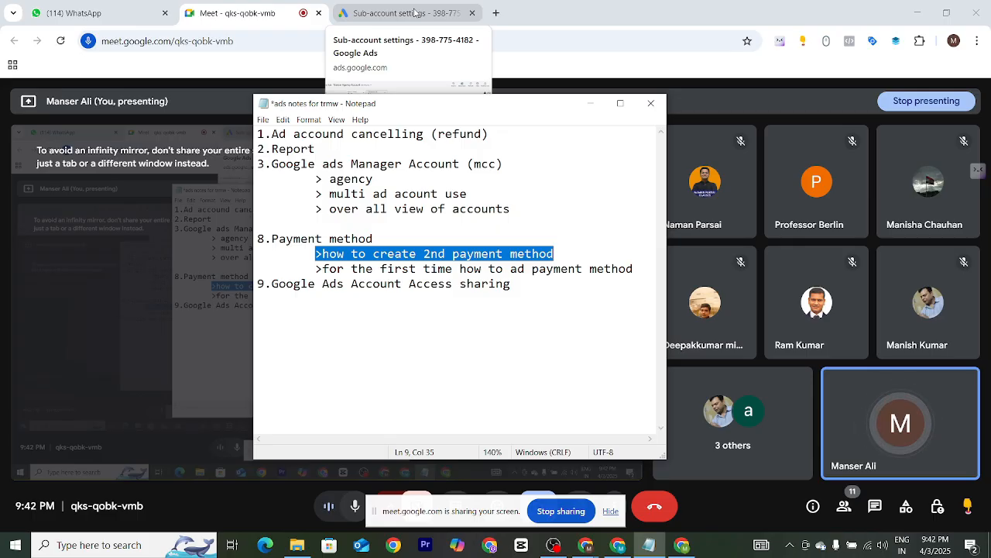
Switch to the Google Ads account linked to the demo EB manager, open its overview and move the floating Meet window out of the way.
click(414, 13)
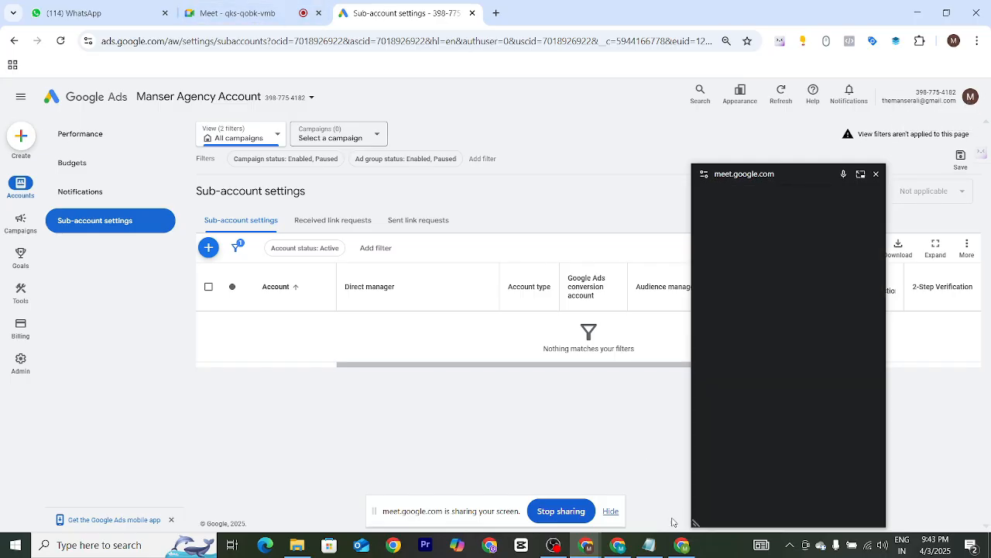
click(682, 545)
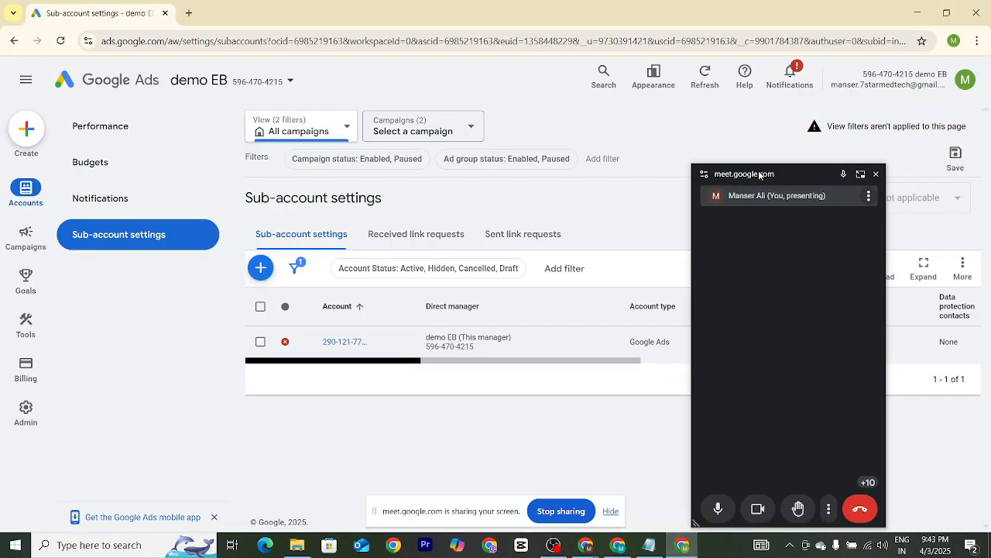
click(618, 546)
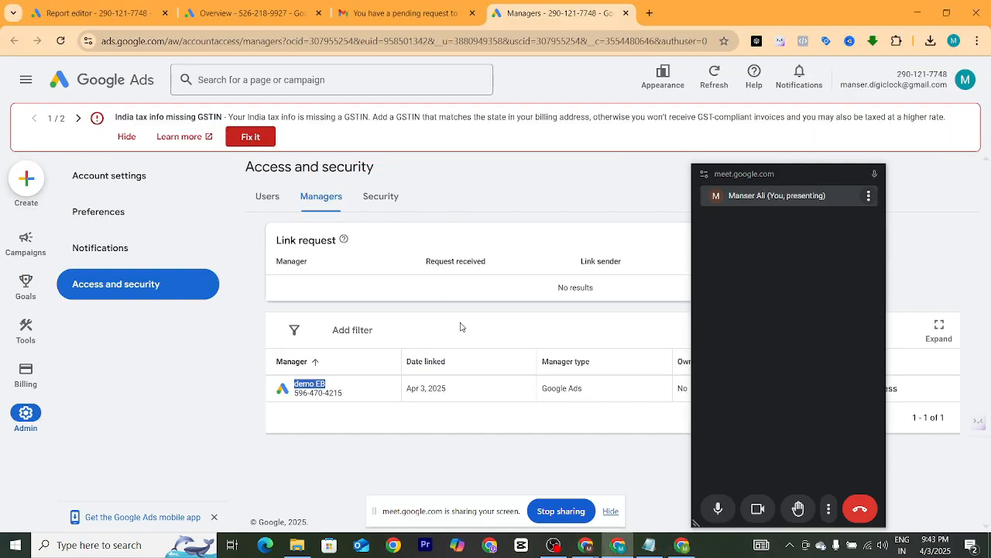
click(493, 178)
drag(789, 180, 828, 164)
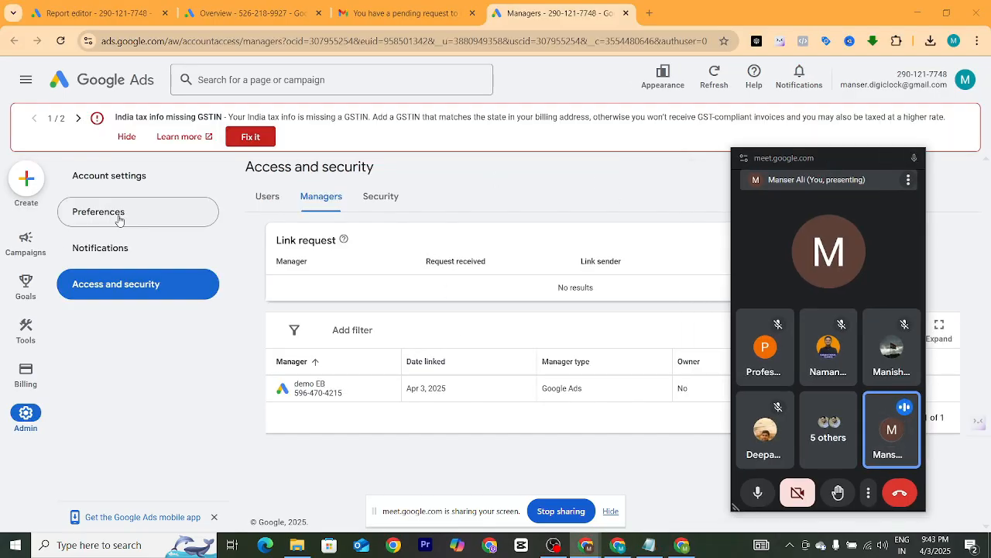
click(103, 82)
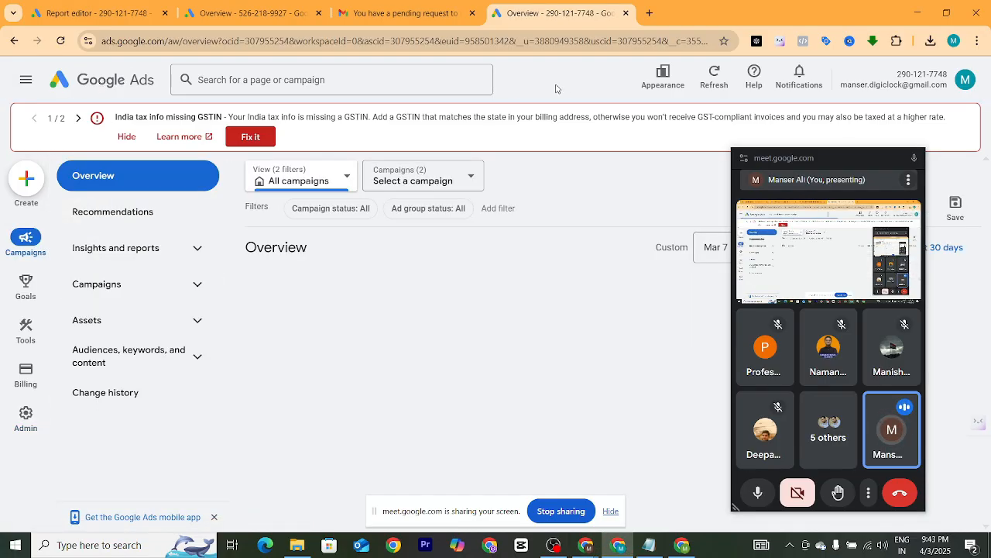
drag(838, 163, 841, 552)
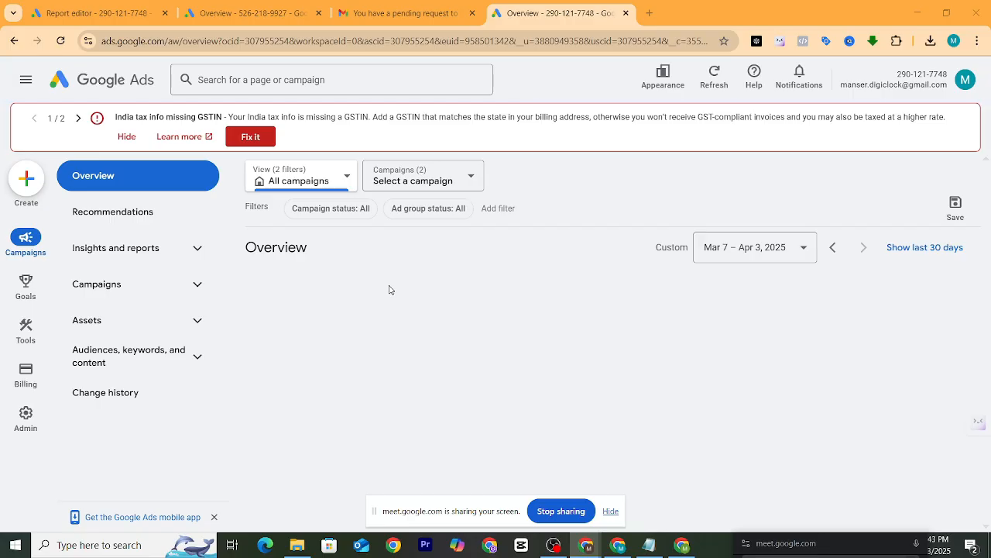
Open the account's billing payment methods and start adding a credit or debit card, activating the card number field.
mouse_move(29, 389)
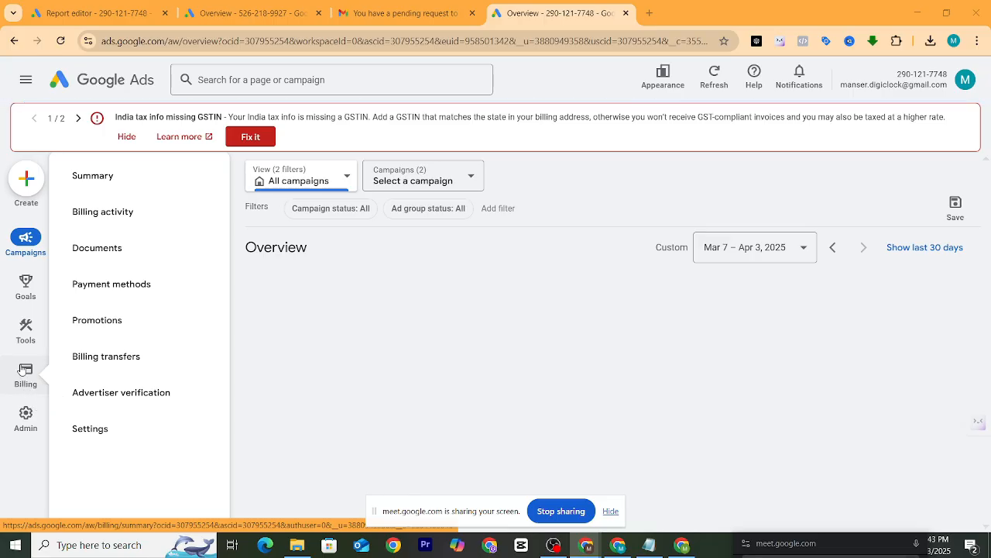
click(130, 285)
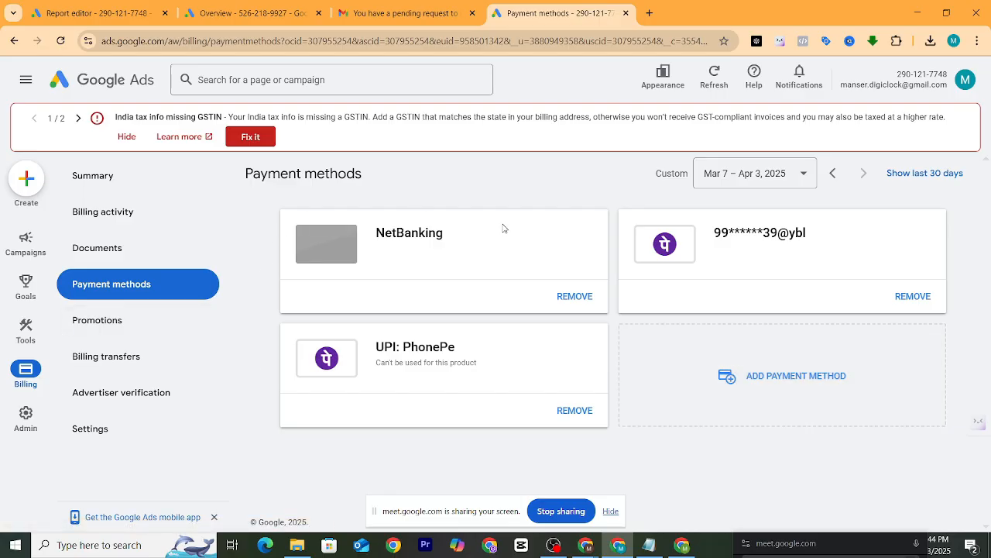
click(808, 393)
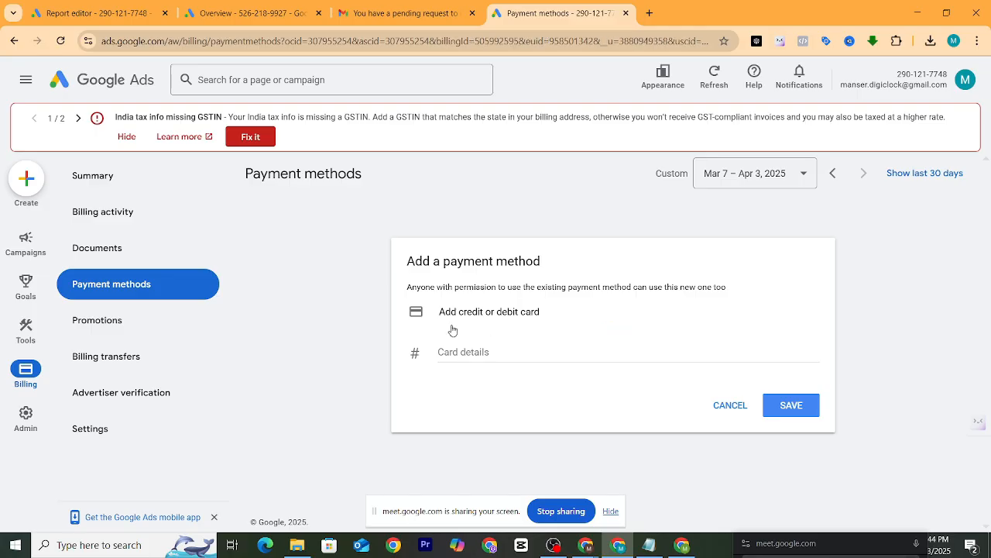
double_click(445, 324)
drag(524, 319, 537, 287)
click(496, 330)
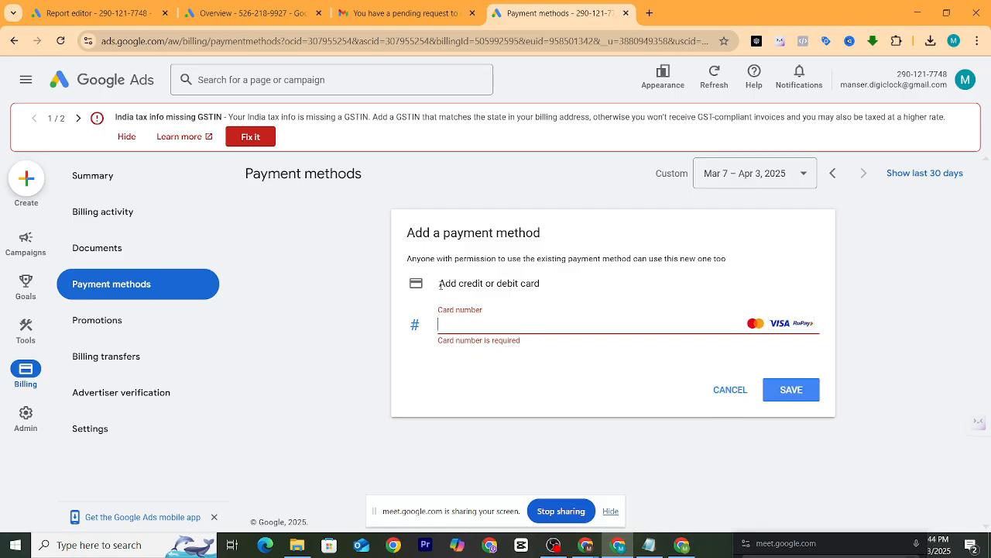
Highlight the credit or debit card option and the form's heading, then cancel adding the payment method.
drag(440, 284, 550, 286)
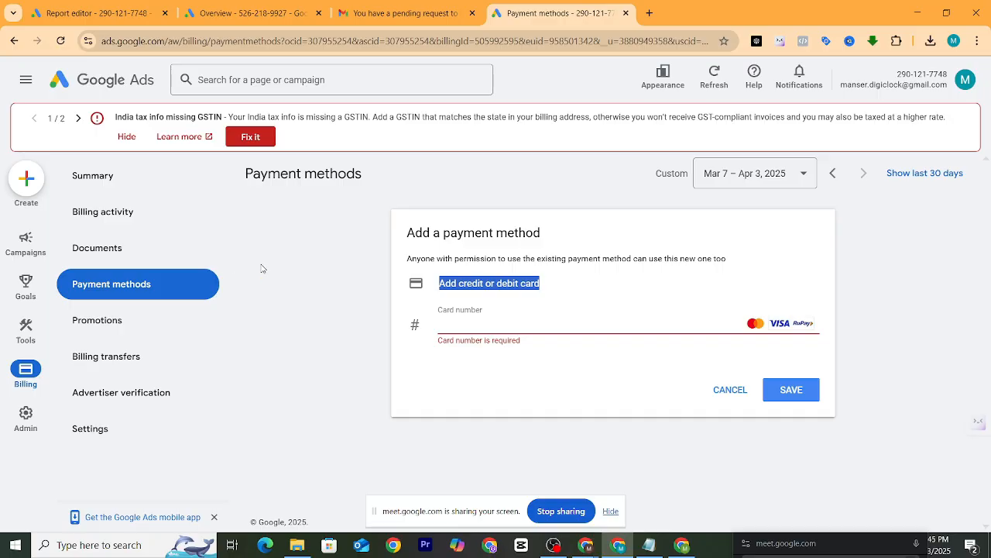
click(361, 266)
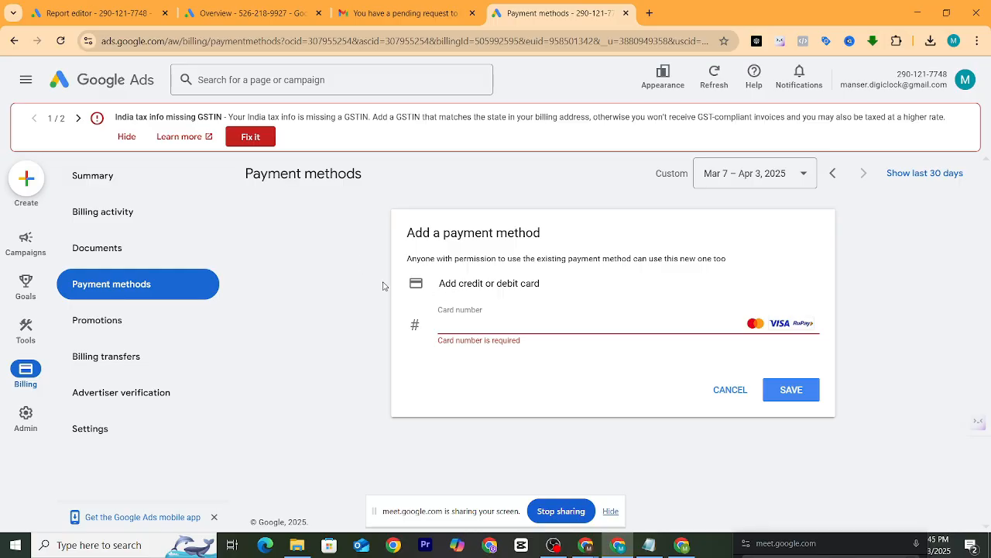
drag(383, 286, 480, 257)
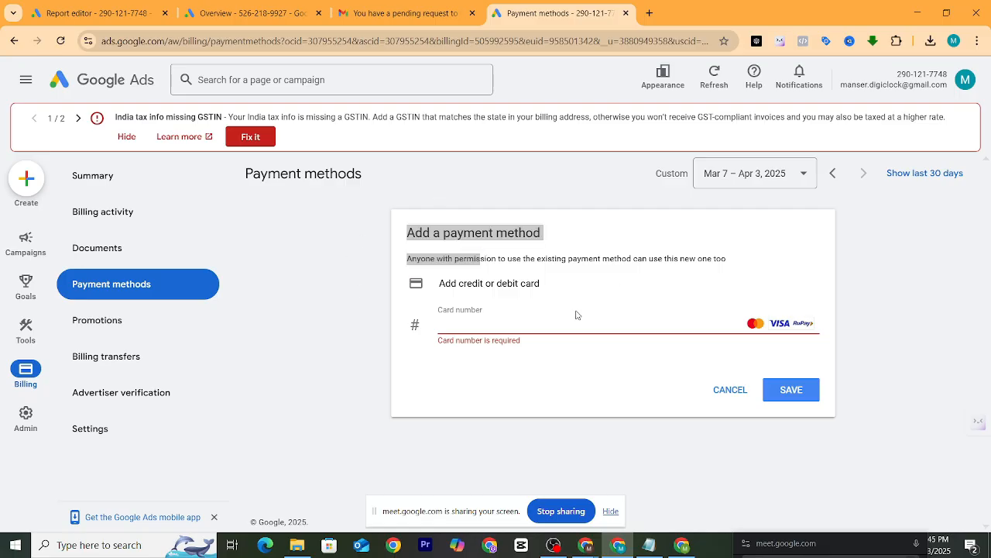
drag(411, 232, 666, 324)
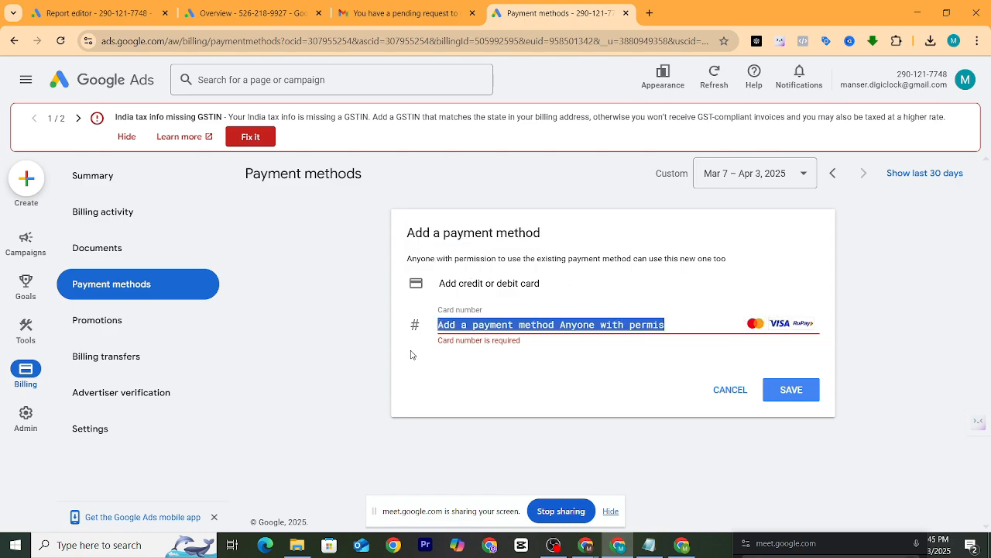
click(724, 393)
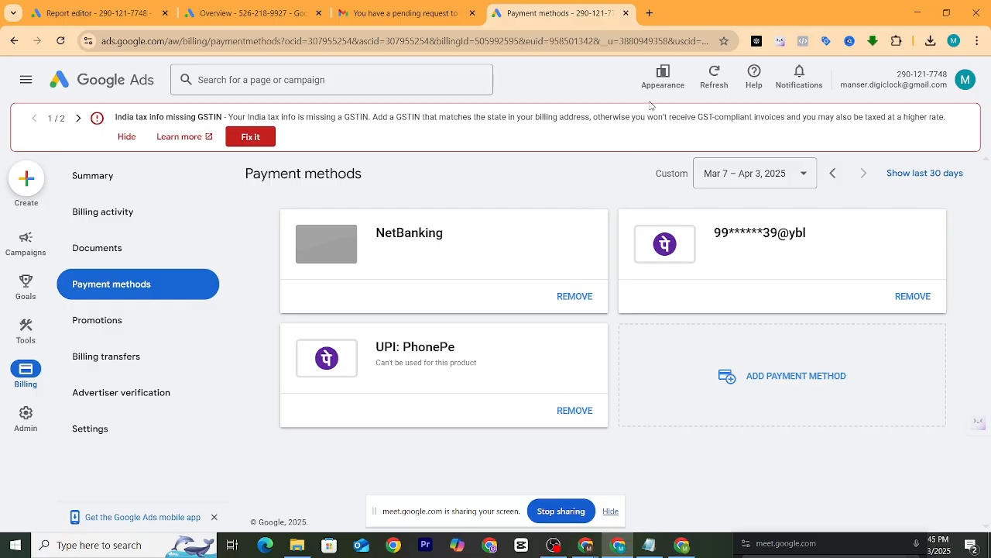
Create a new Google Ads account from the signed-in profile's account list and confirm its creation.
click(961, 85)
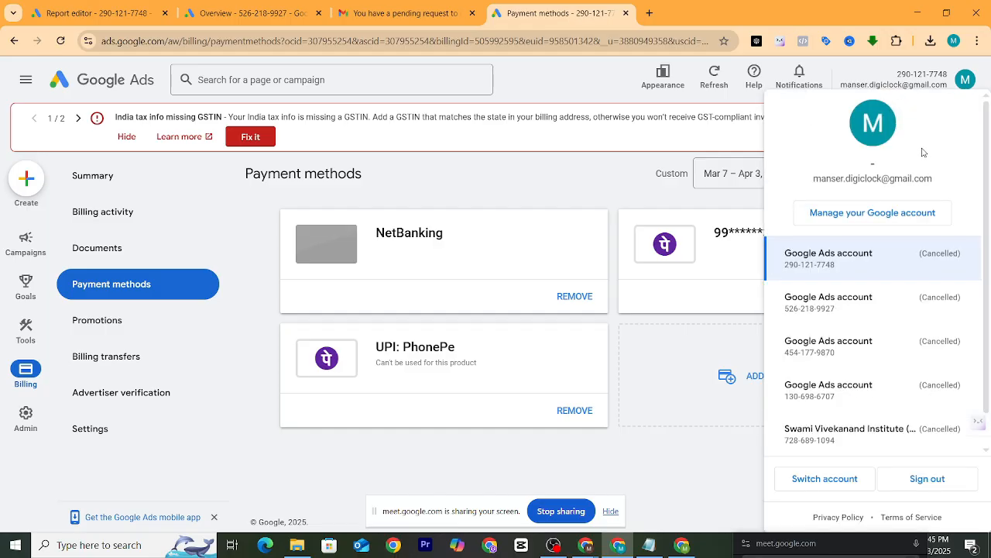
scroll(897, 392, down, 1)
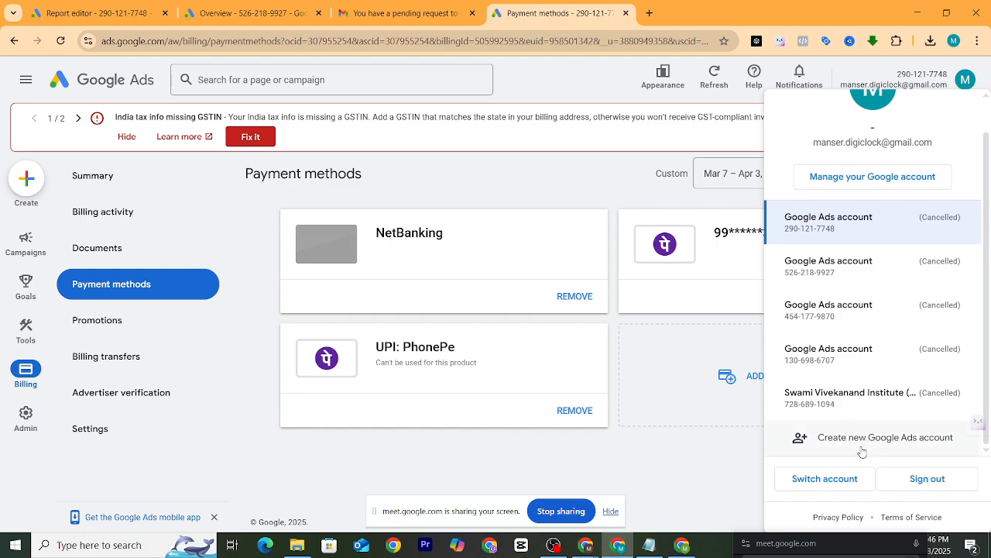
scroll(898, 147, up, 1)
scroll(898, 146, up, 1)
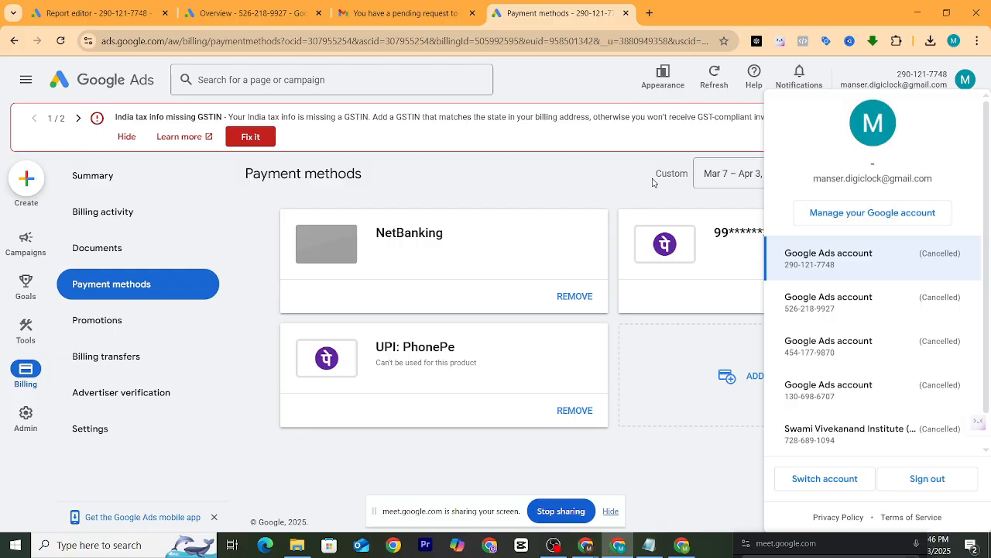
click(888, 90)
click(966, 86)
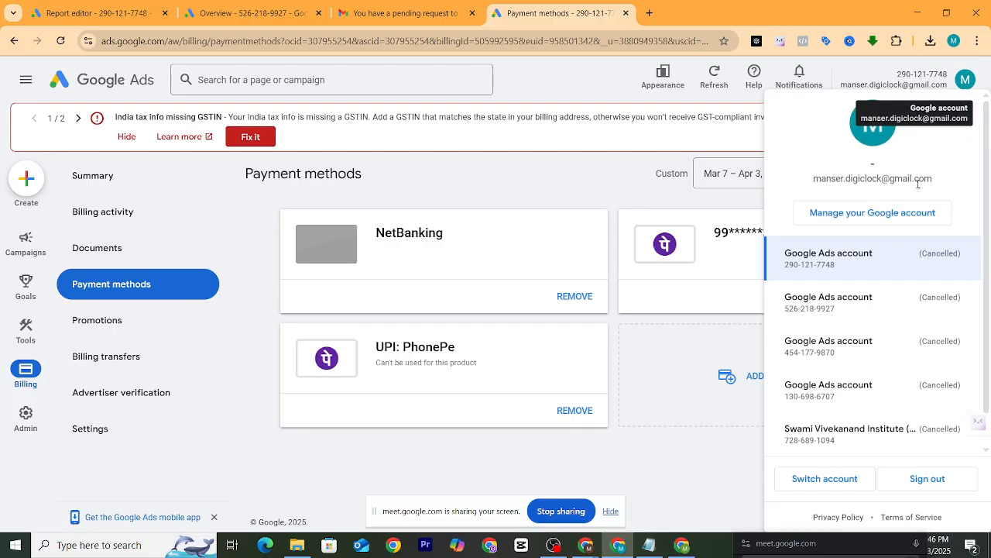
scroll(834, 441, down, 1)
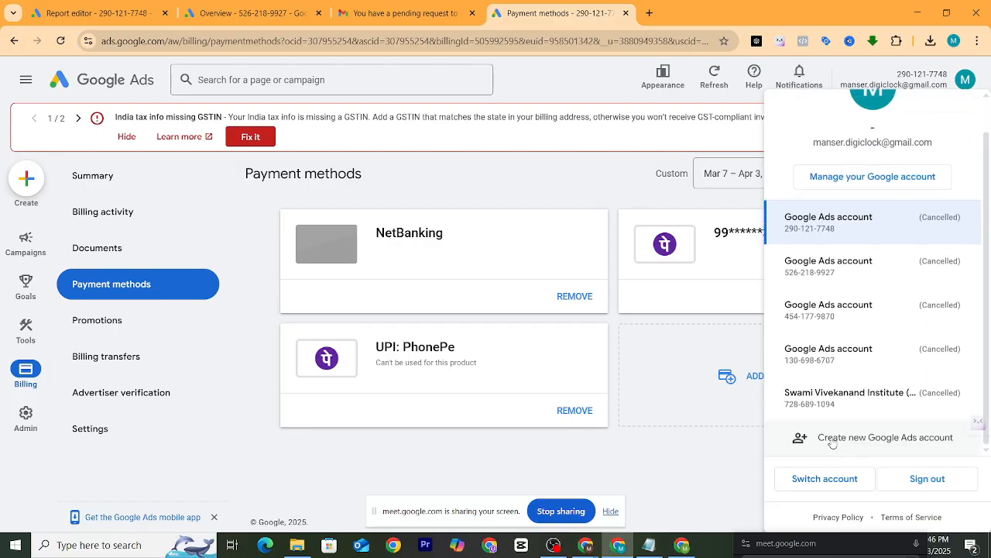
click(890, 441)
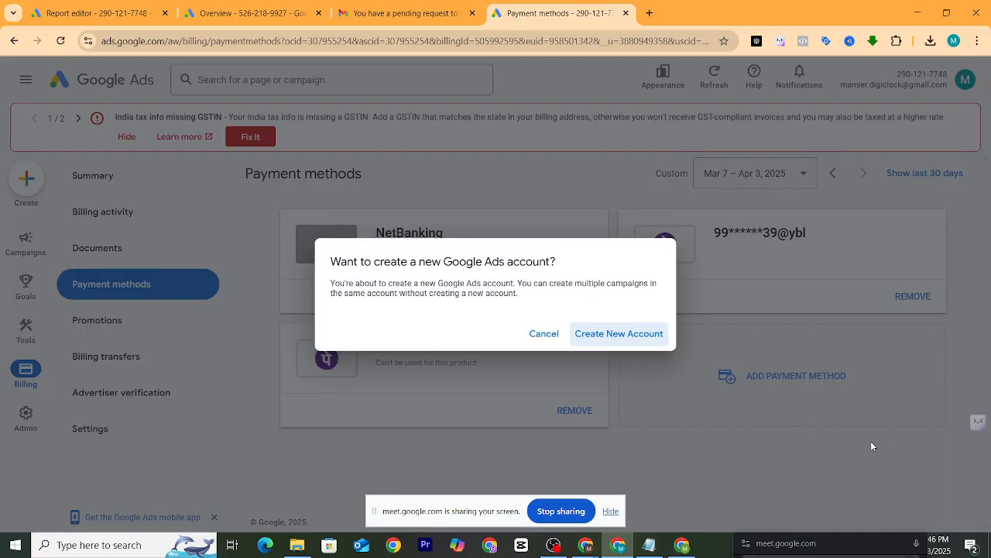
click(612, 338)
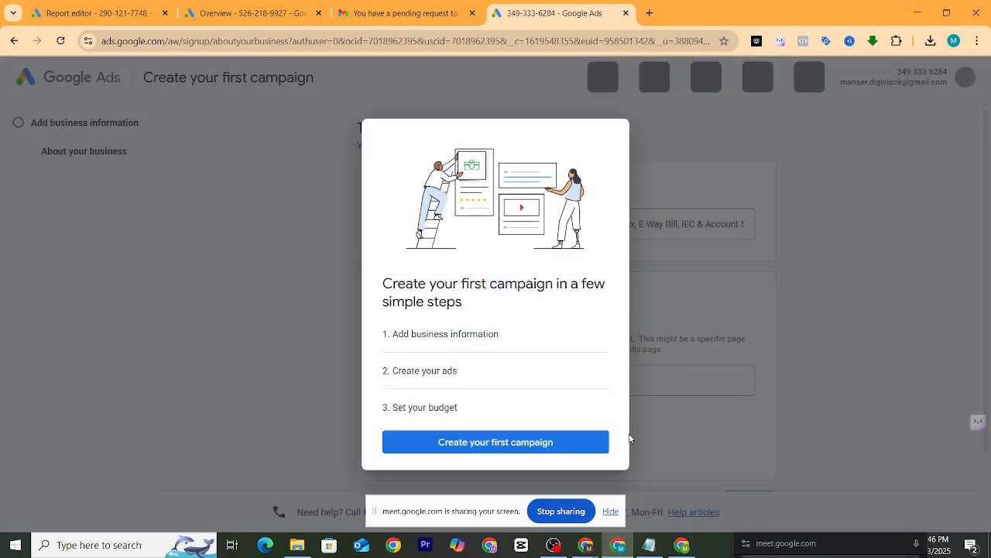
Begin the first-campaign setup and accept the prefilled business name and website as the ad destination.
click(479, 454)
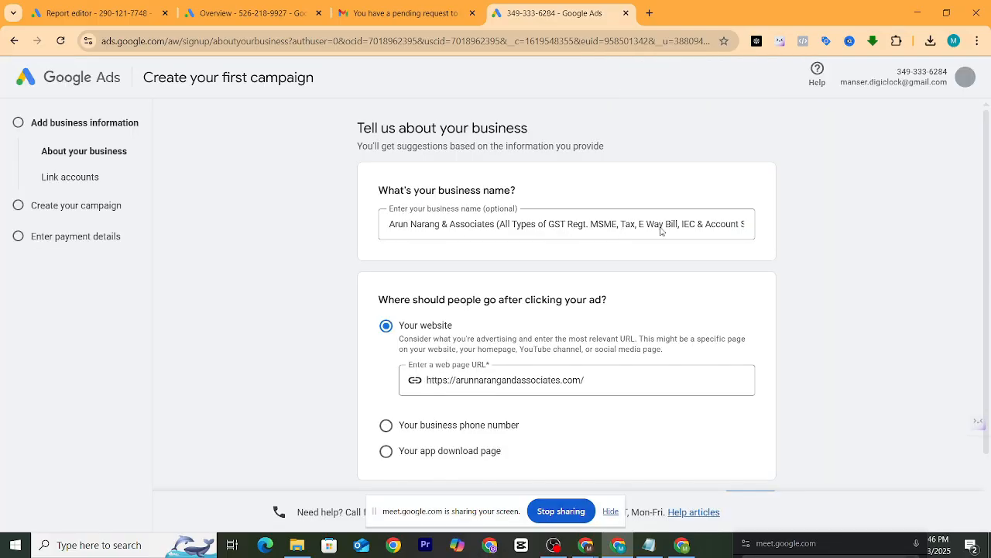
scroll(661, 231, down, 2)
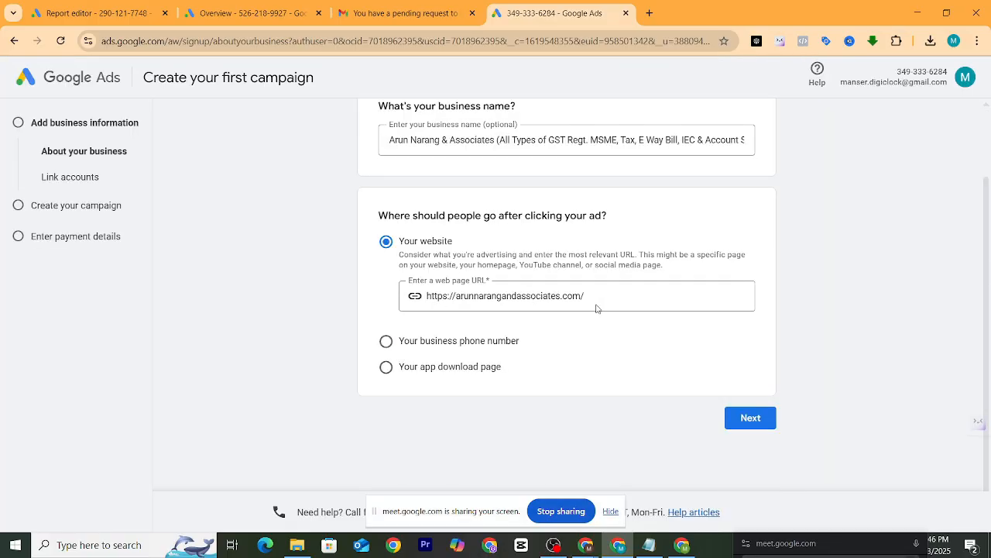
click(750, 419)
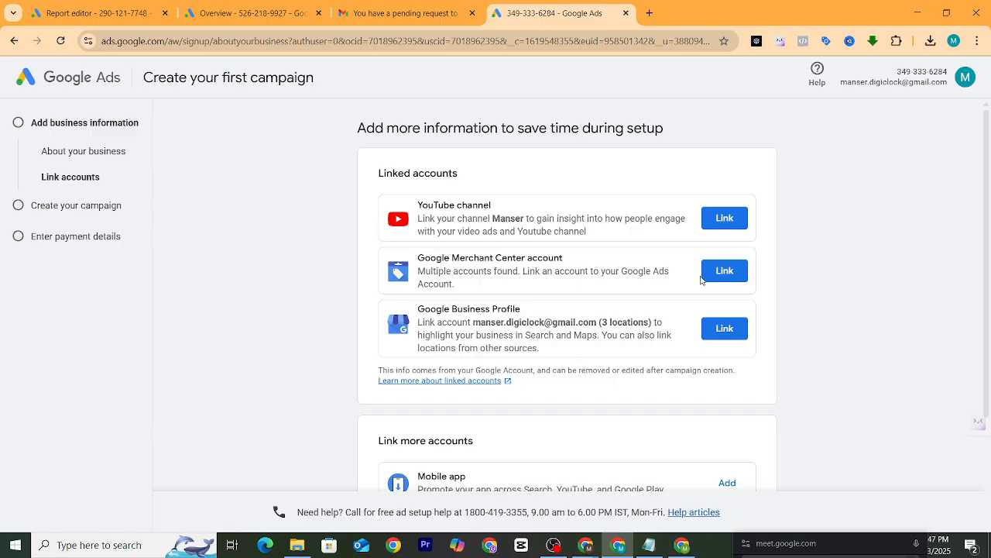
Skip linking other accounts and choose to set up an account only, without a campaign.
scroll(692, 298, down, 2)
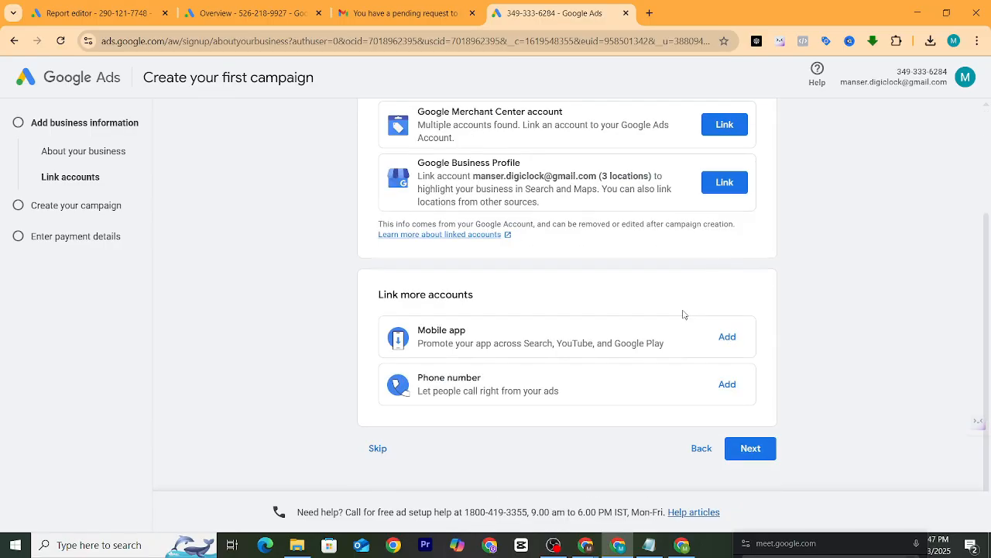
click(378, 451)
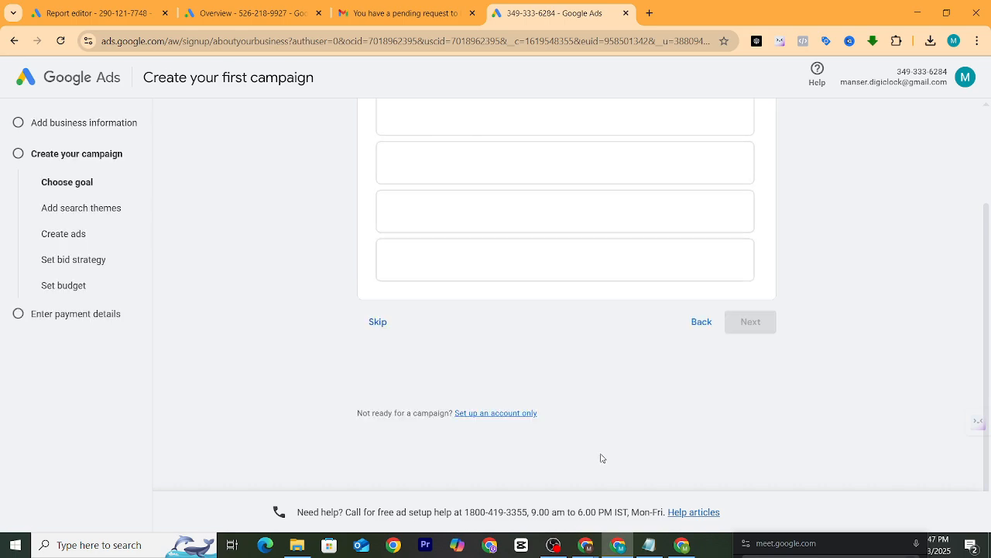
click(498, 416)
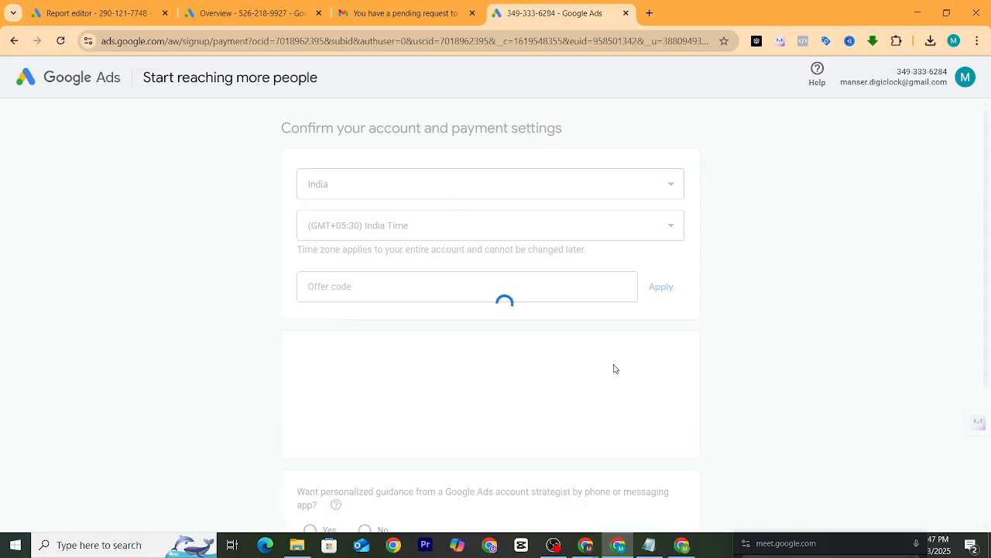
Examine the payment method choices for the new account, cancel the change, and review the account and payment settings form.
scroll(728, 319, down, 3)
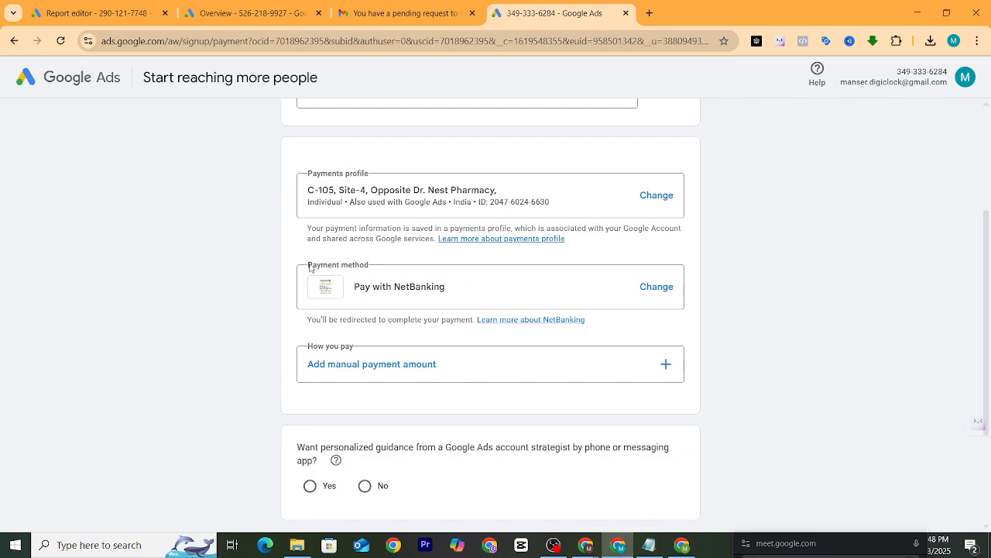
drag(310, 267, 382, 265)
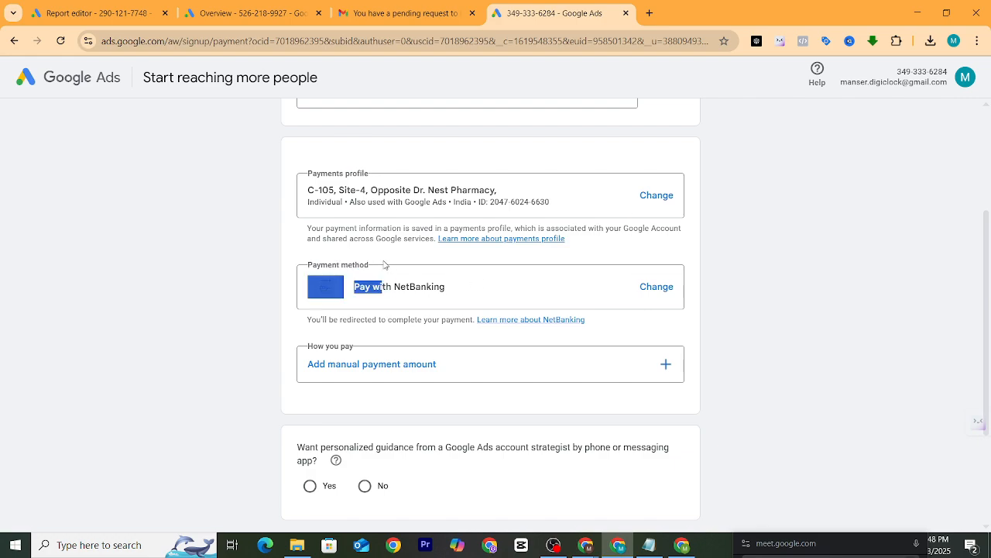
click(723, 290)
click(653, 290)
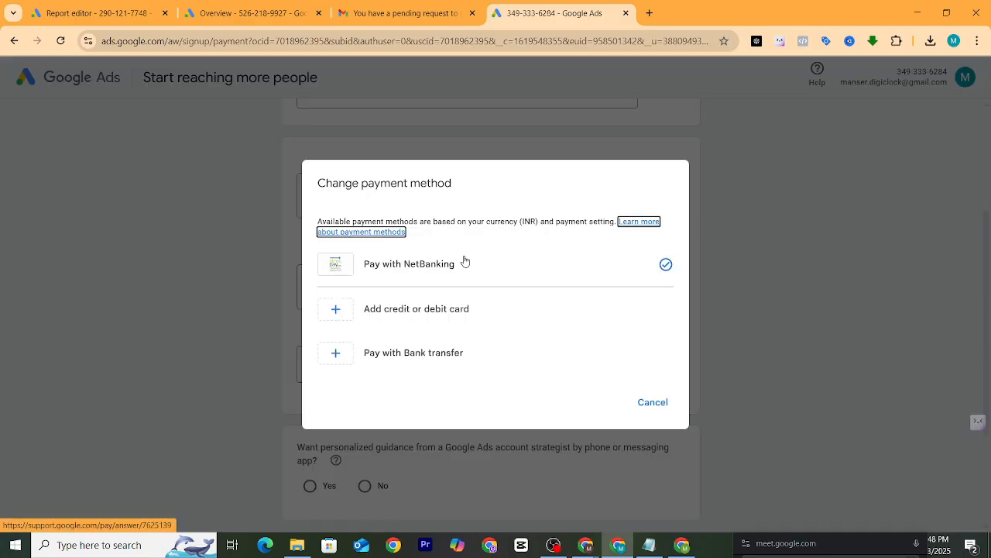
click(653, 403)
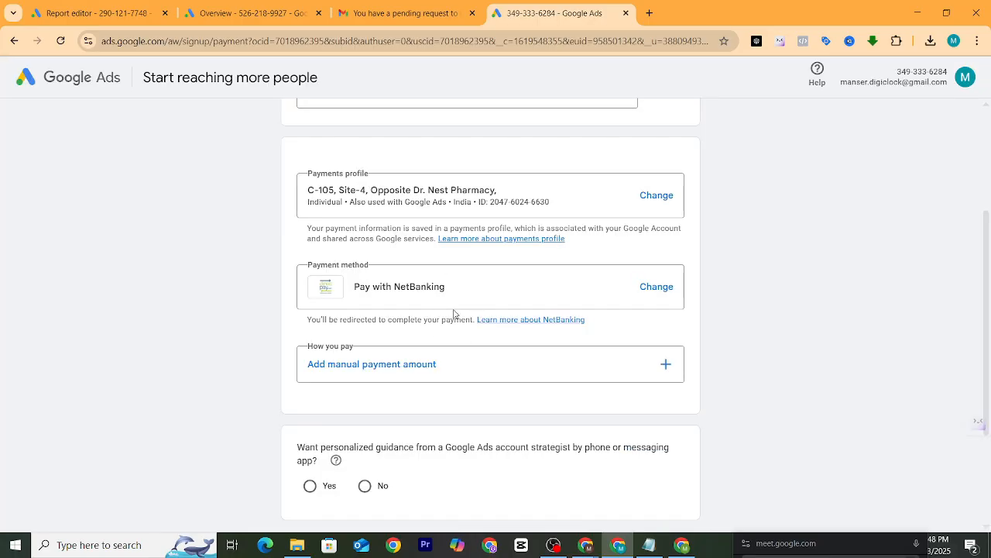
scroll(372, 441, down, 2)
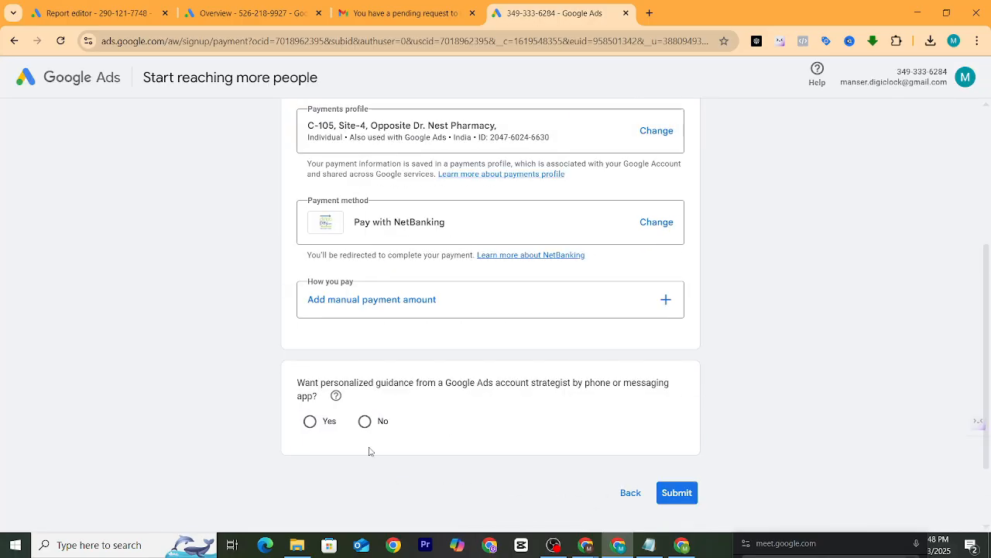
scroll(491, 316, up, 4)
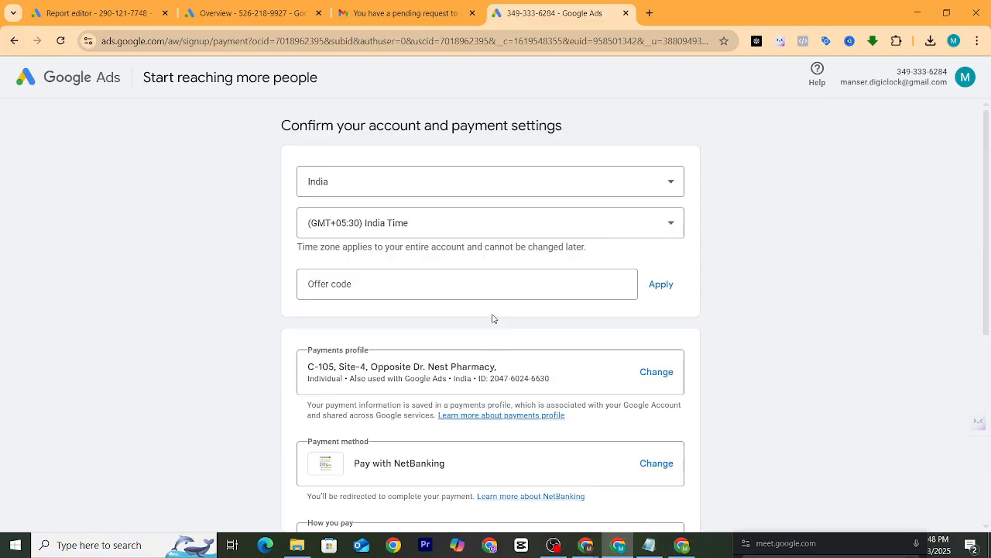